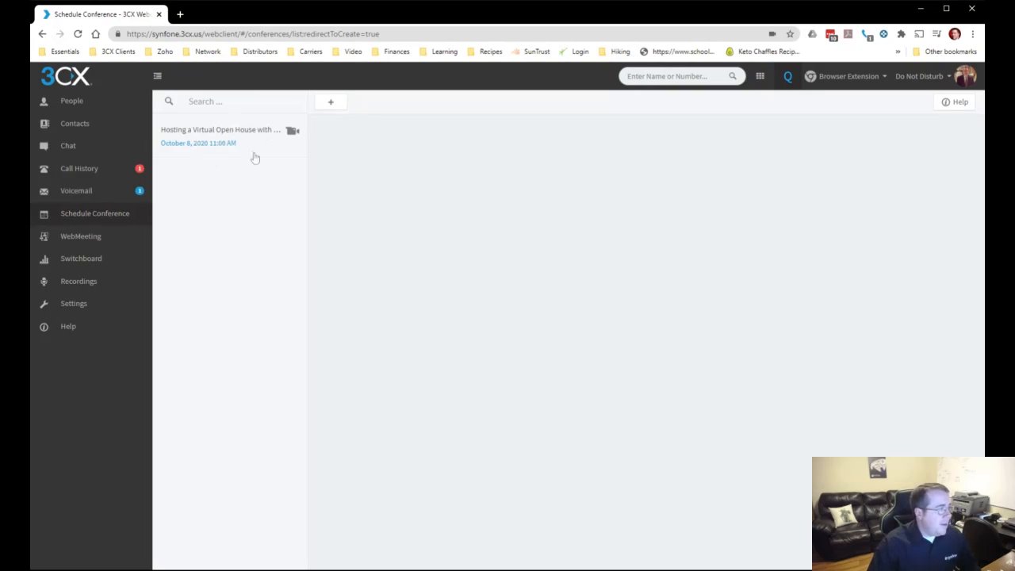
Start a new conference of type Video and set it to take place Later
click(332, 103)
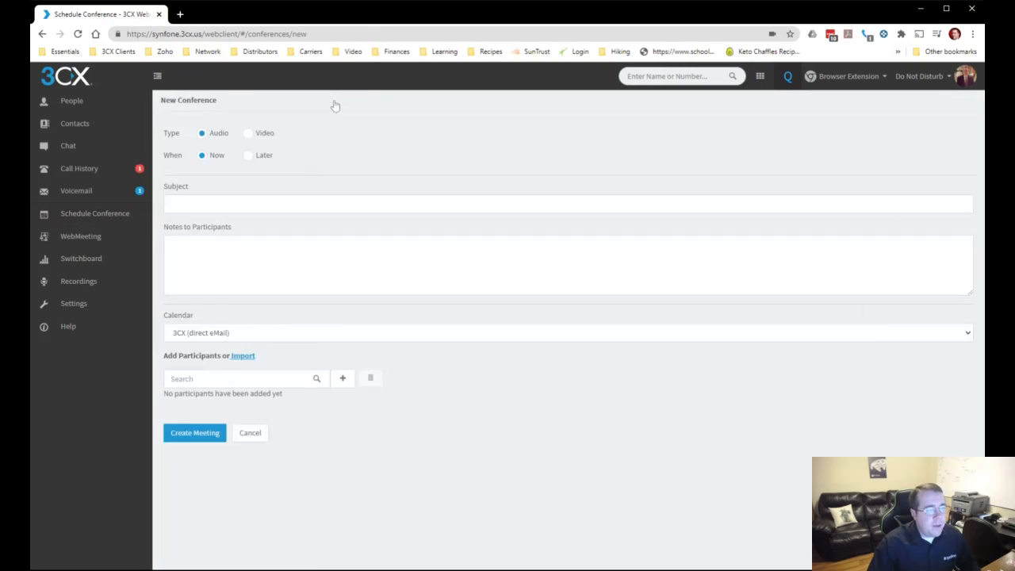
click(270, 142)
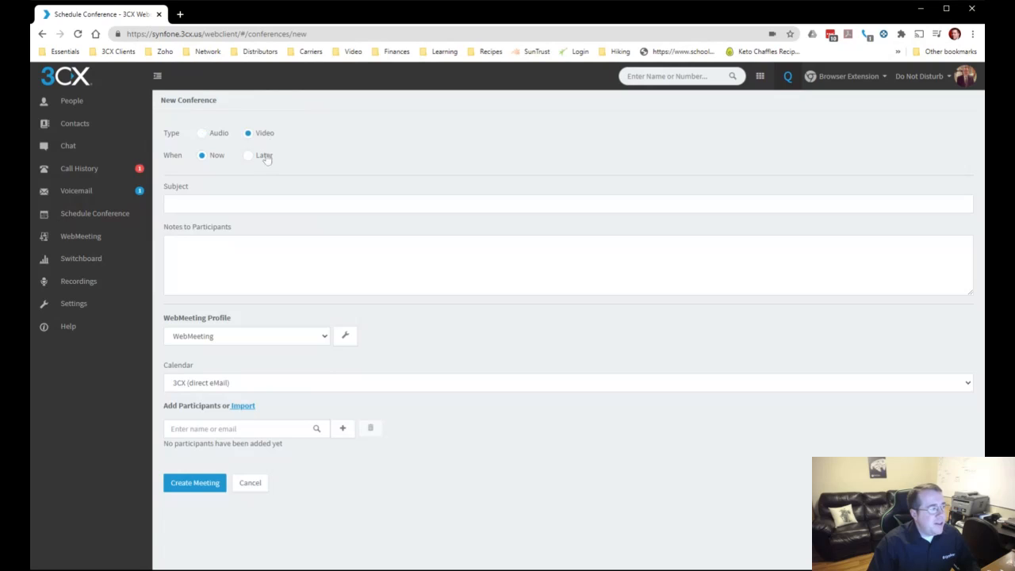
click(264, 156)
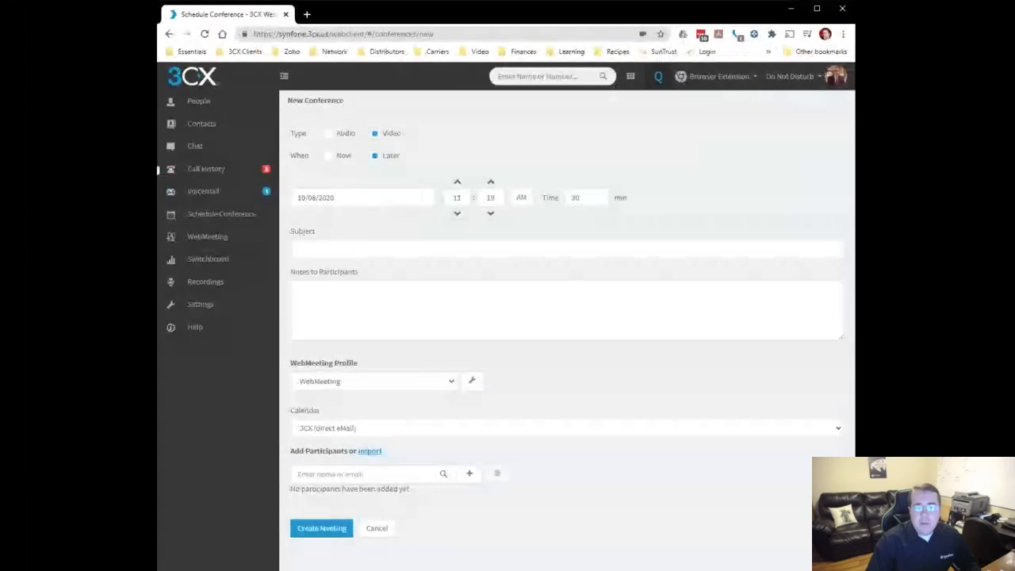
drag(158, 193, 90, 195)
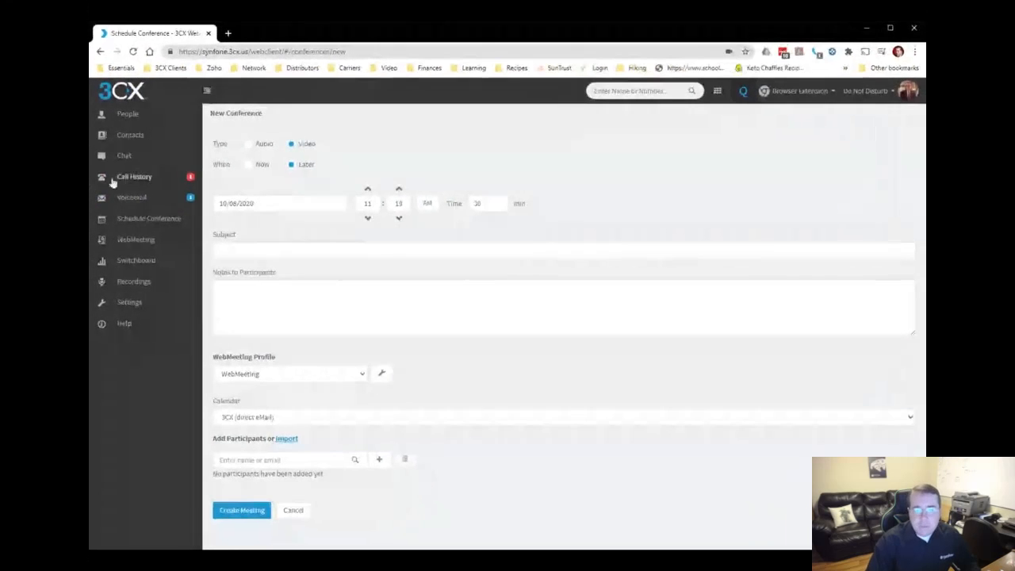
Set the conference date to 10/09/2020 and its start time to 12:00 PM
click(262, 198)
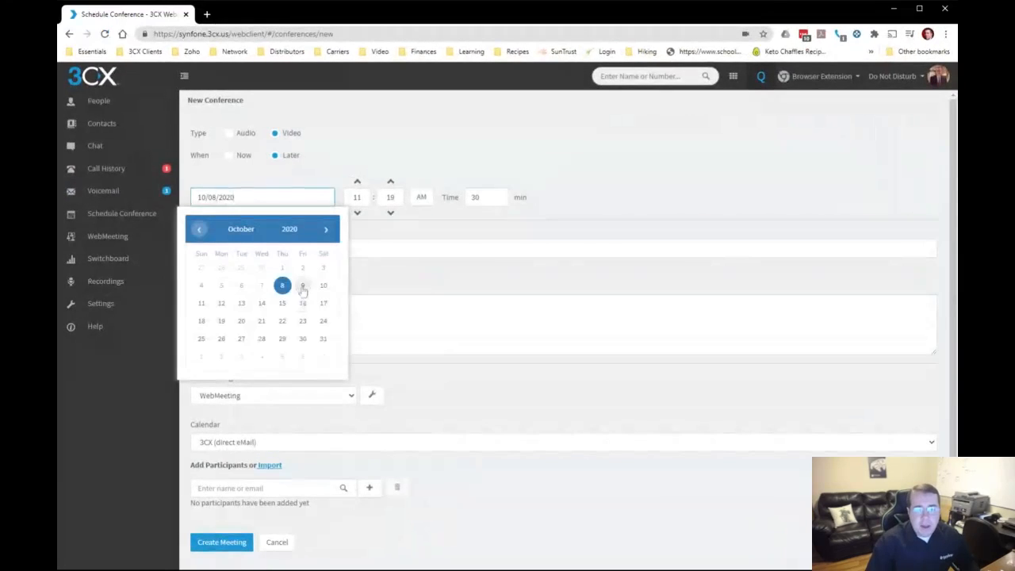
click(302, 286)
double_click(357, 197)
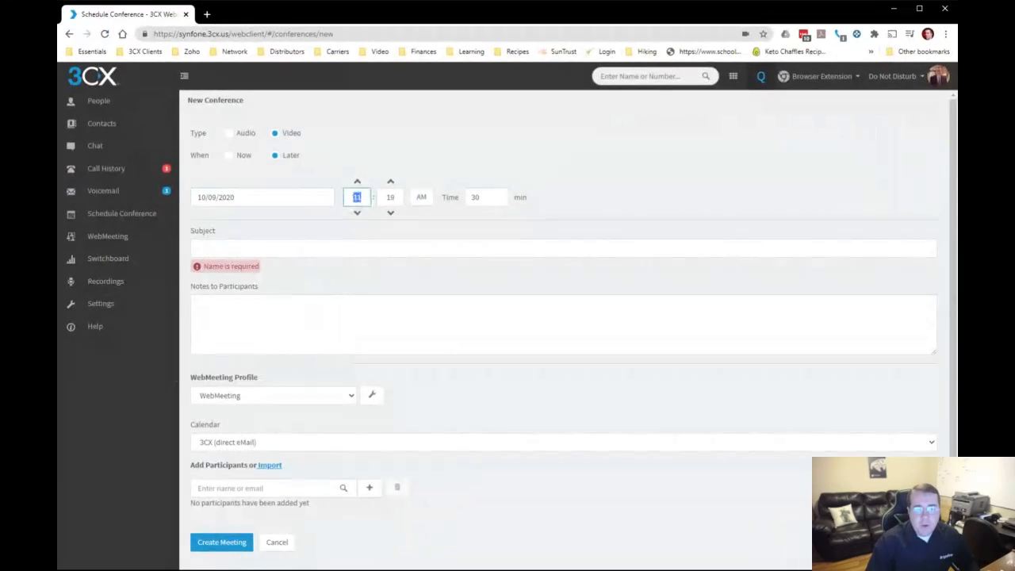
text(12)
key(Tab)
text(00)
key(Tab)
key(Tab)
key(Tab)
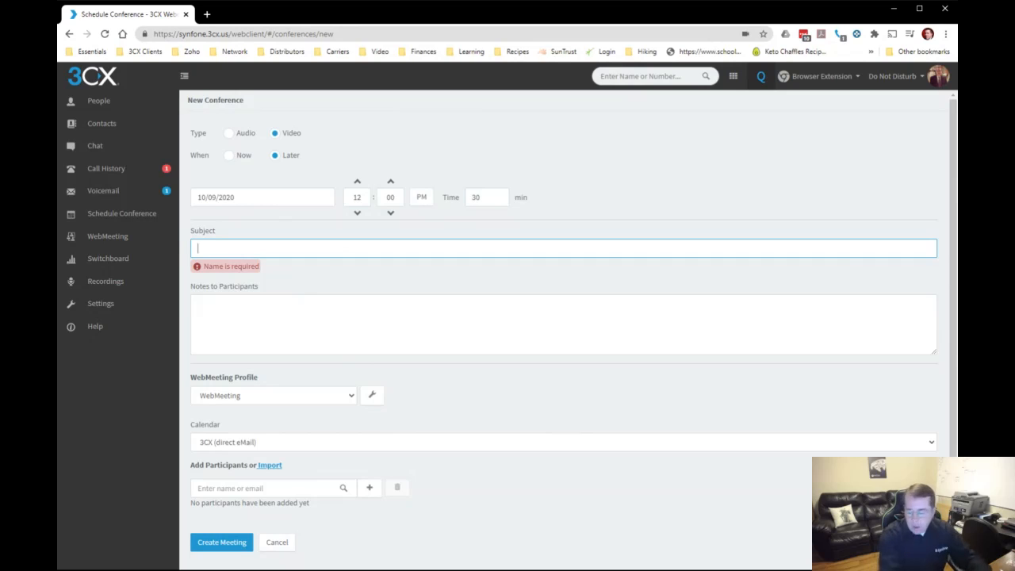
Enter "Virtual House" as the conference subject
text(V)
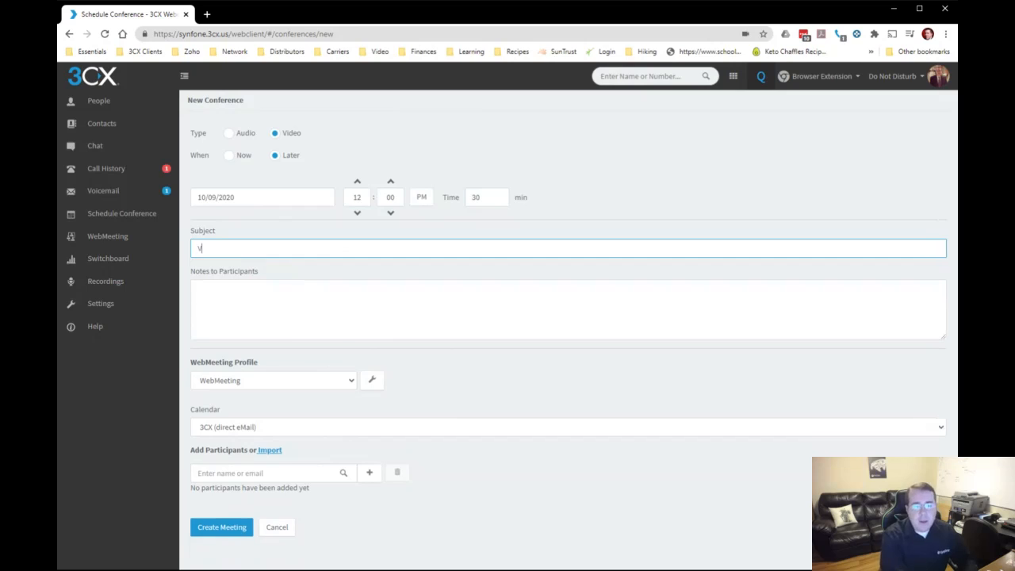
text(irtual House)
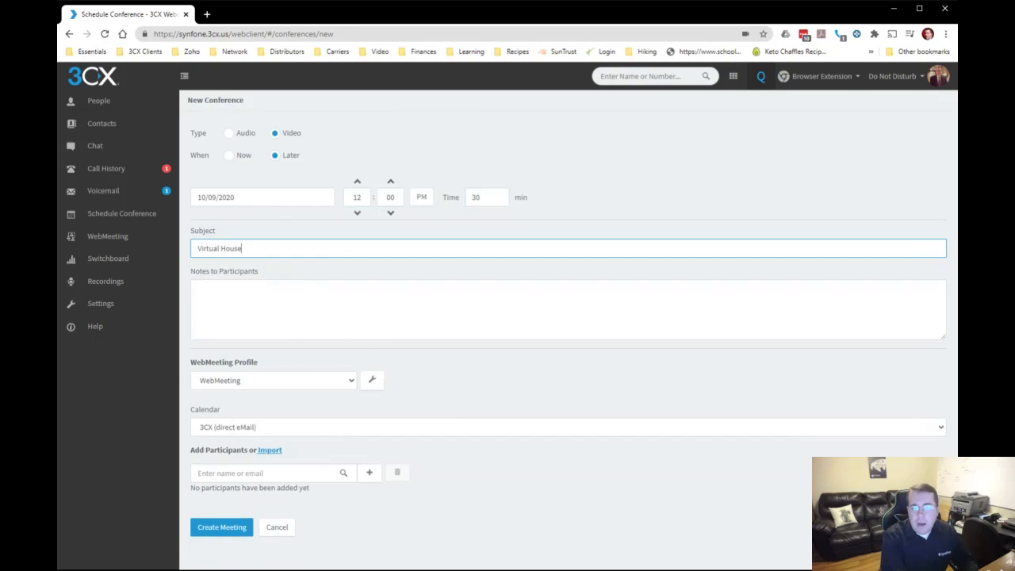
key(Tab)
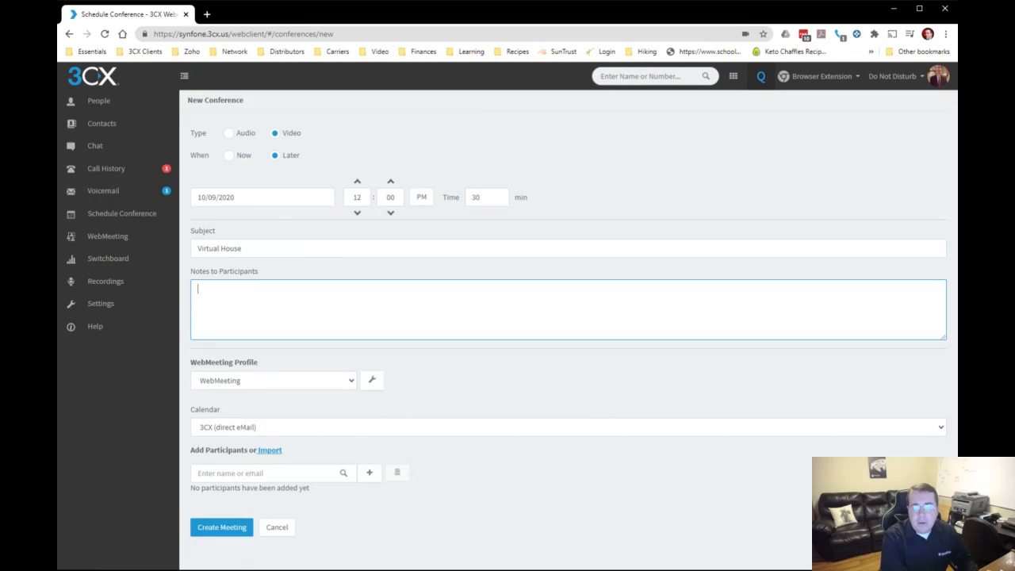
Write "Here are some notes." as the notes to participants and choose the Webinar (Classroom) WebMeeting profile
text(Here are some )
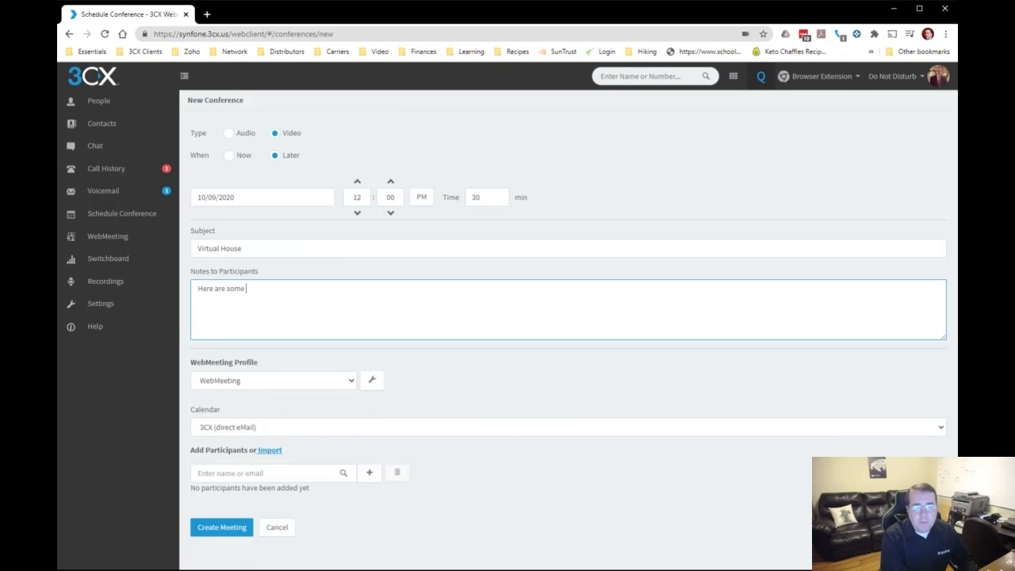
text(neotes.)
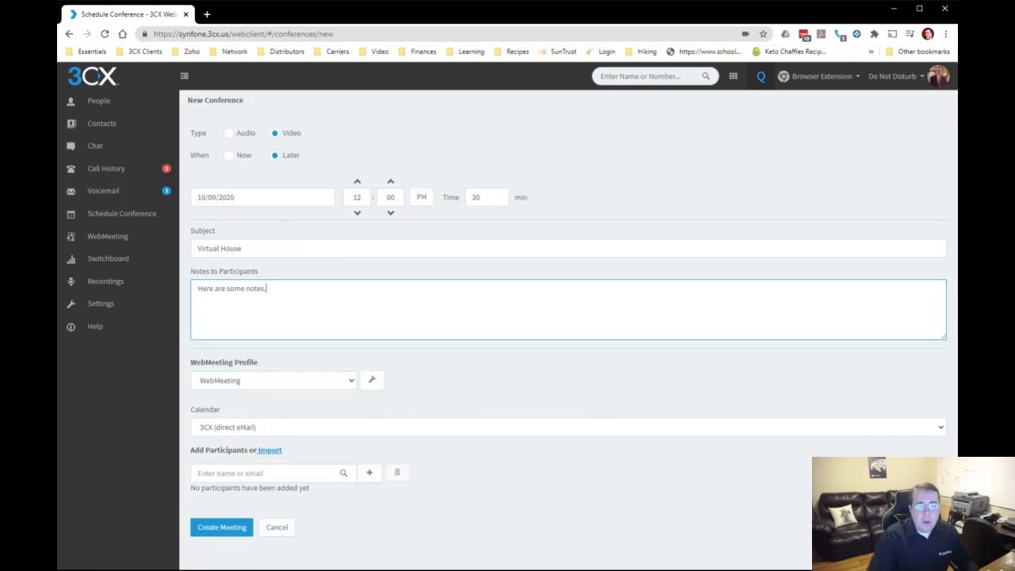
click(318, 385)
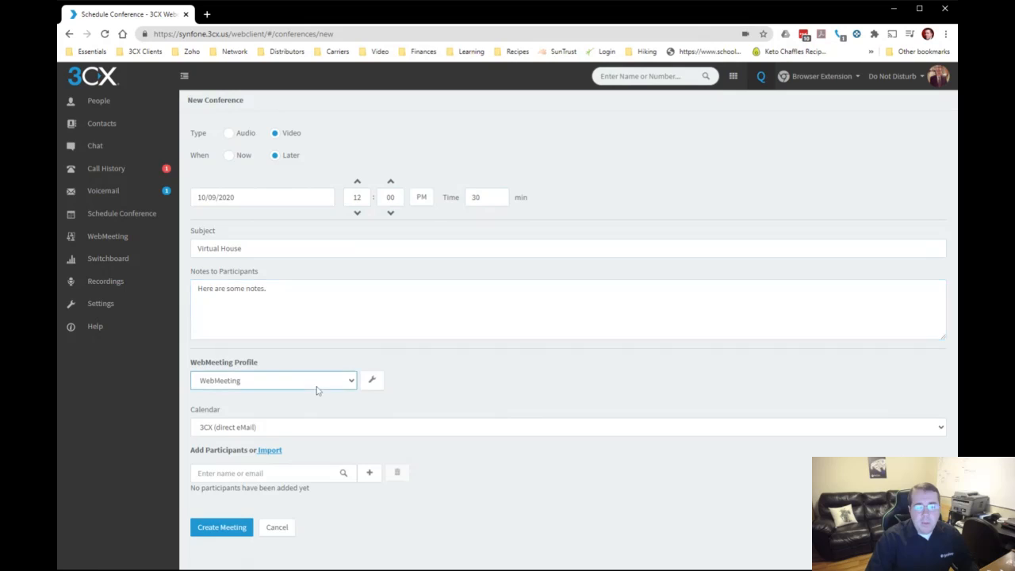
click(313, 408)
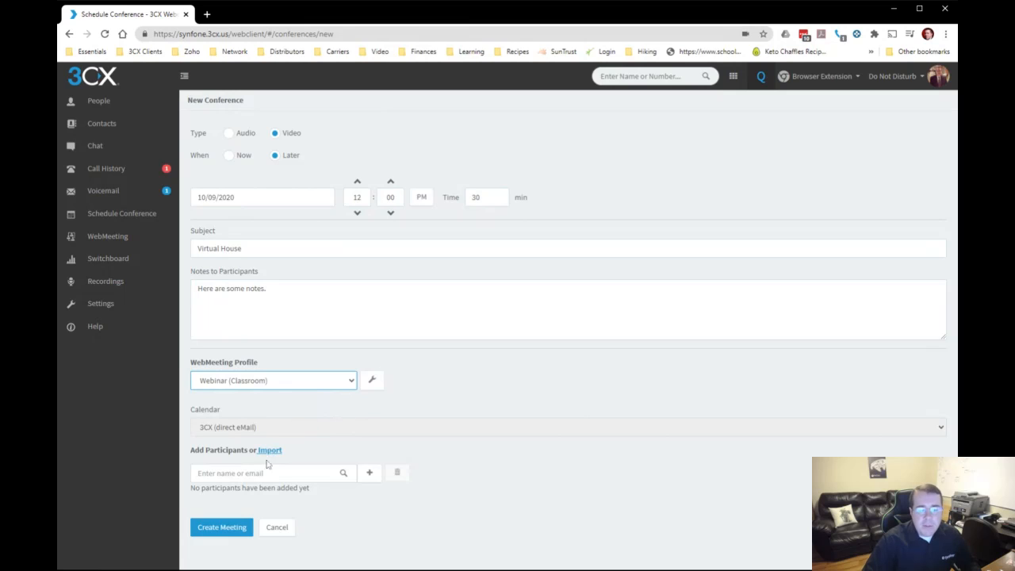
Add a participant by entering the person's e-mail address, and create the meeting
click(198, 473)
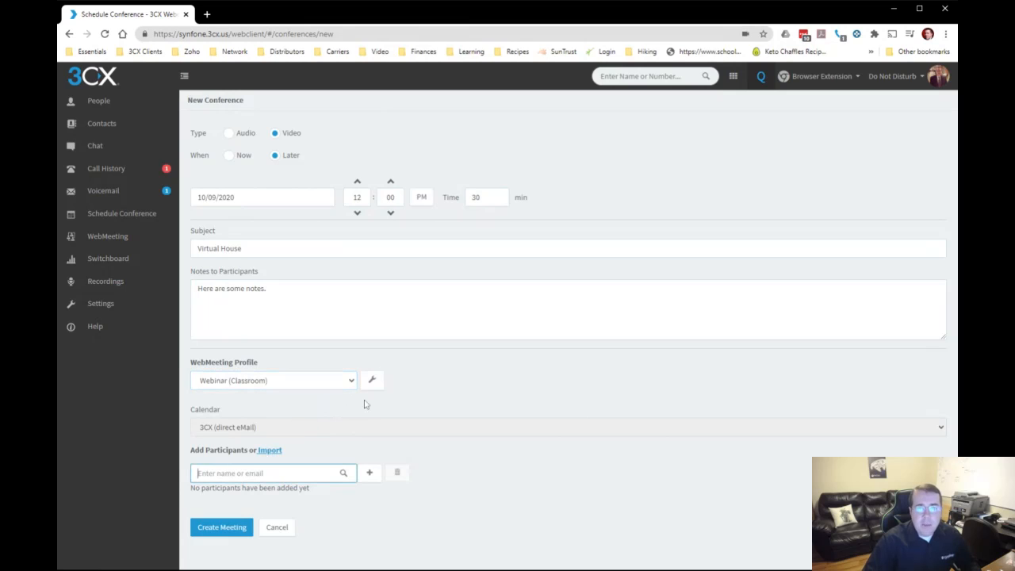
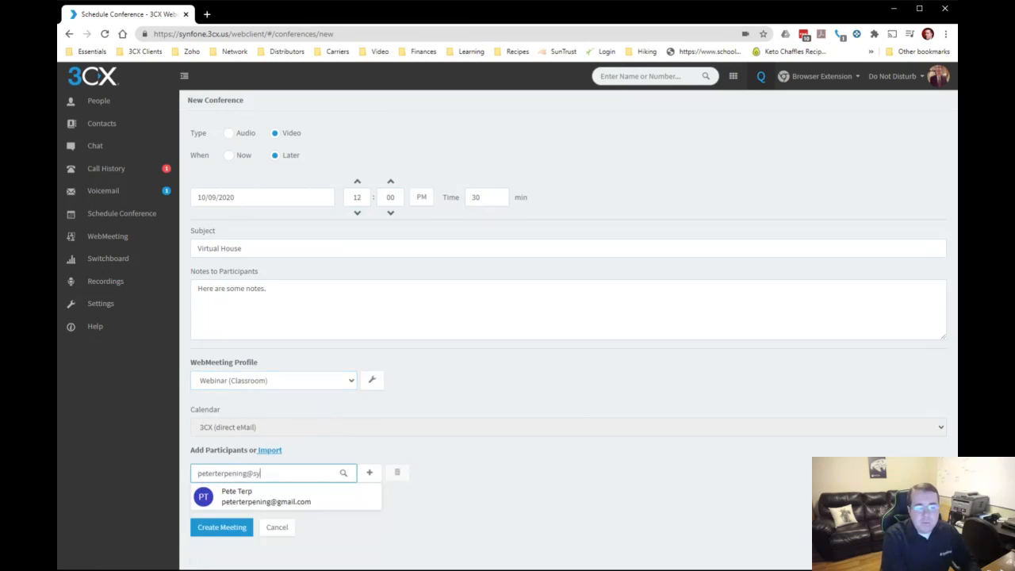
click(369, 472)
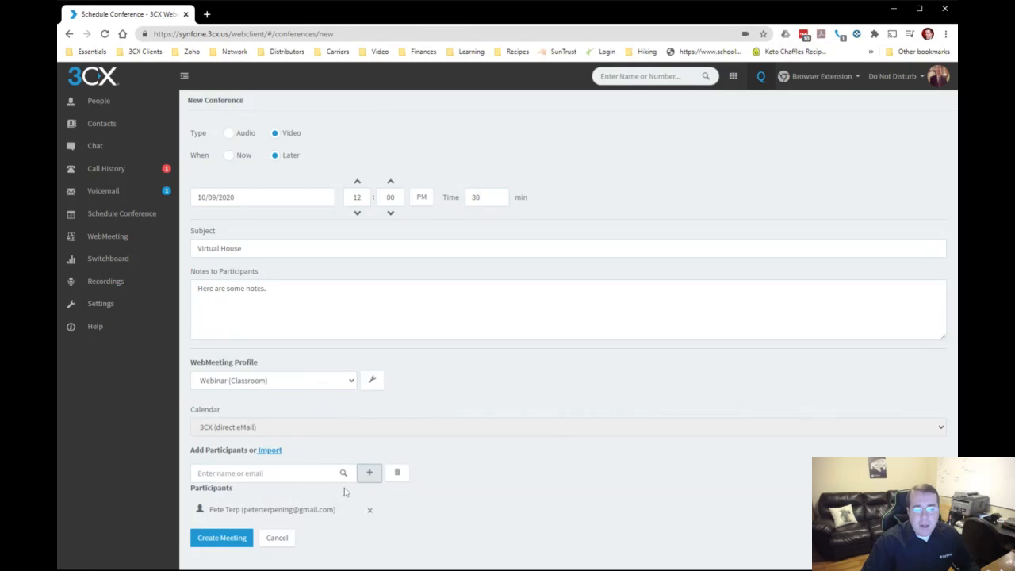
click(222, 538)
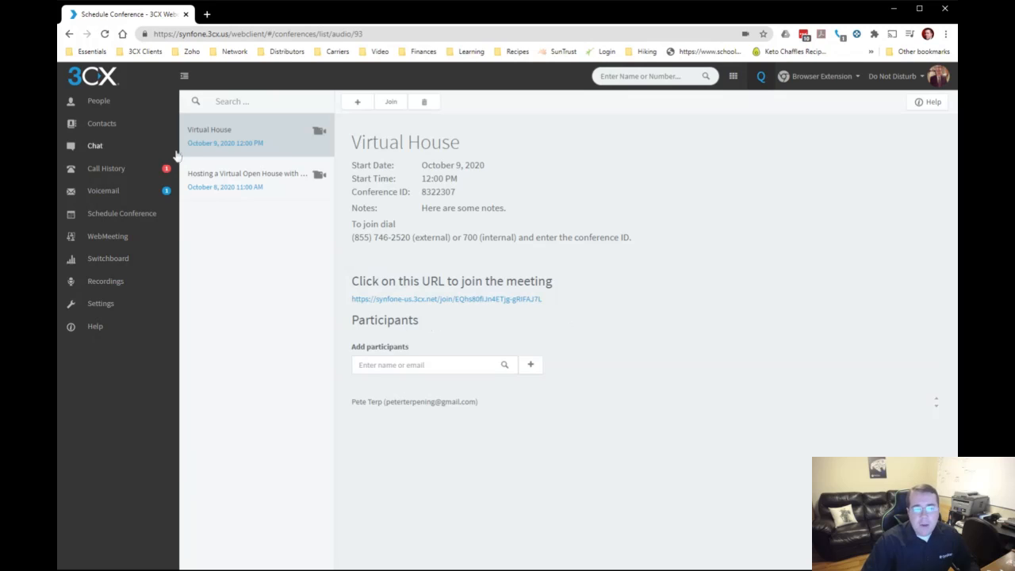
Open the details of the scheduled Virtual House conference and review its joining information and participants
click(136, 216)
click(247, 132)
click(425, 365)
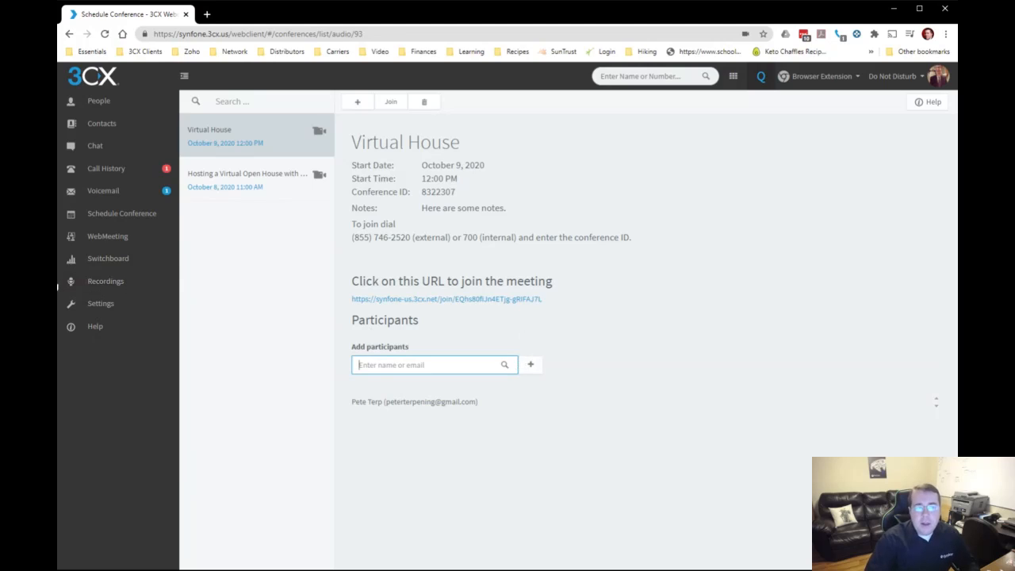
click(57, 288)
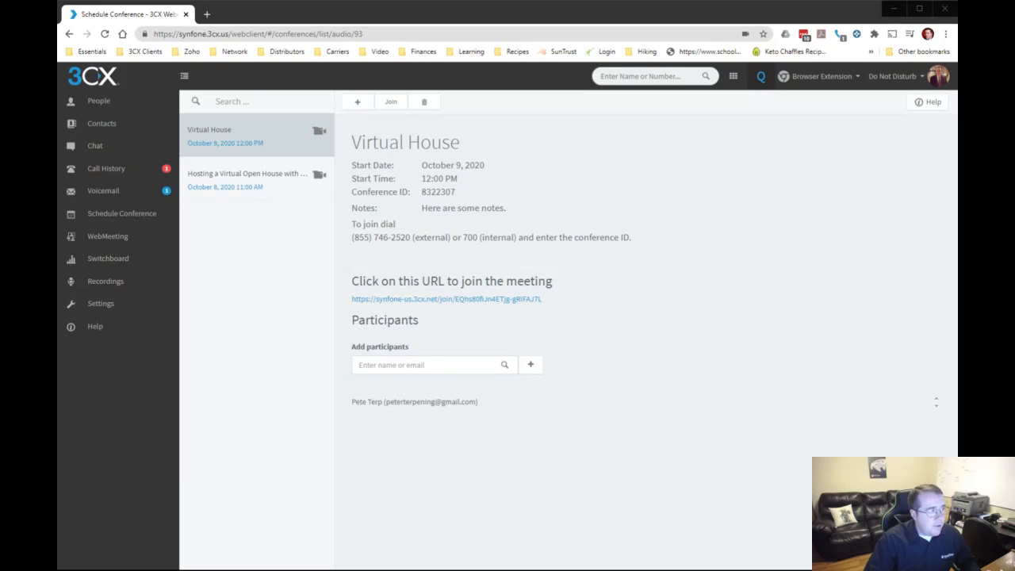
Switch to Outlook and read the Virtual House invitation, highlighting the link for inviting other participants
click(628, 18)
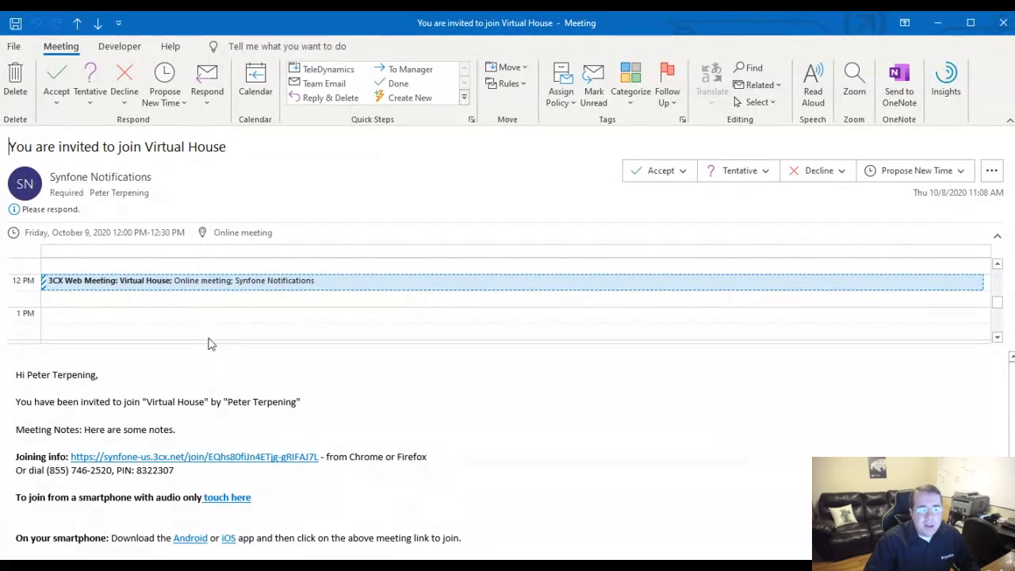
scroll(219, 410, down, 2)
scroll(135, 394, up, 2)
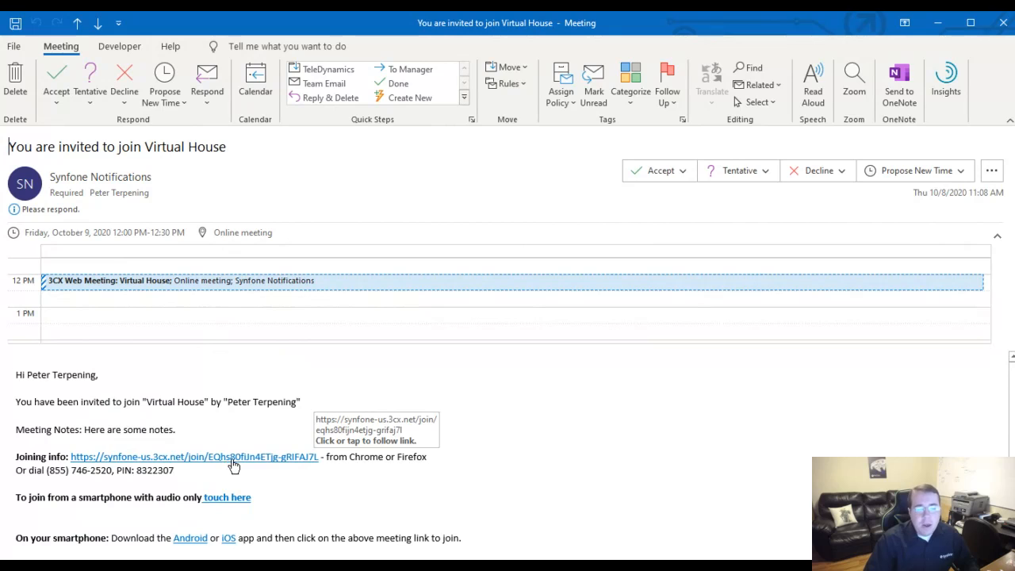
scroll(233, 466, down, 2)
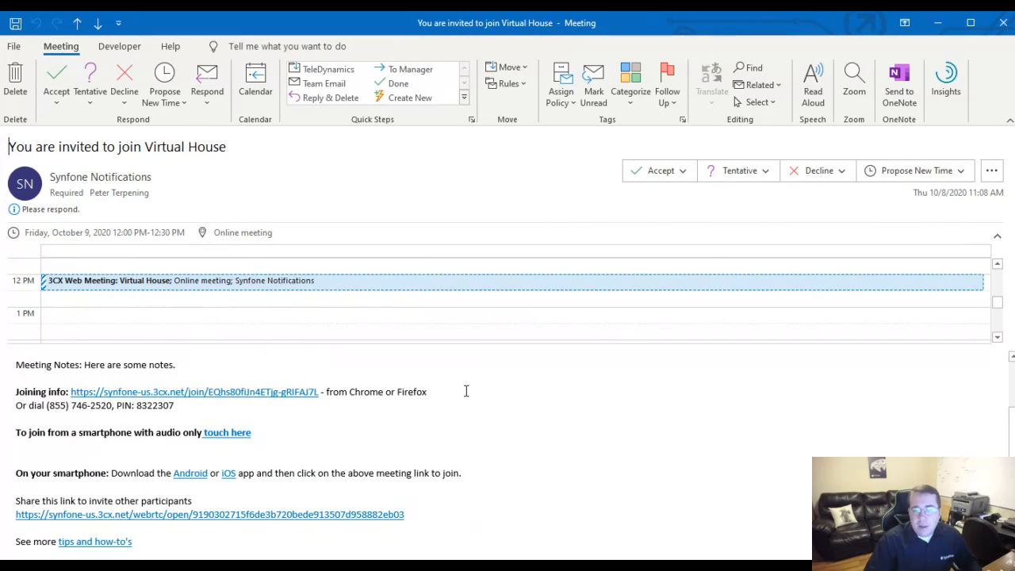
drag(409, 515, 19, 525)
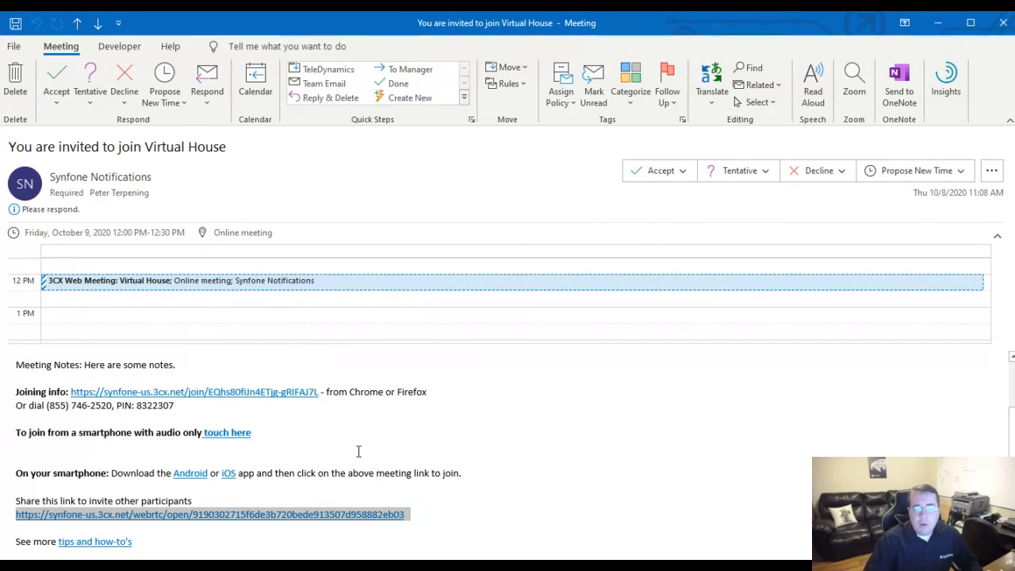
click(336, 488)
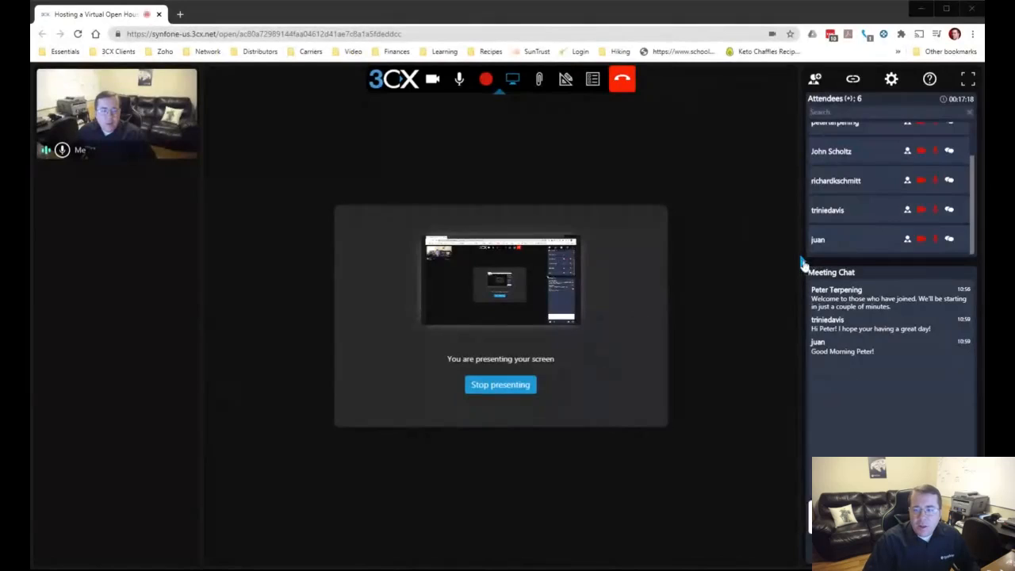
Hide the attendee list and chat in the running web meeting, and show them again
click(802, 263)
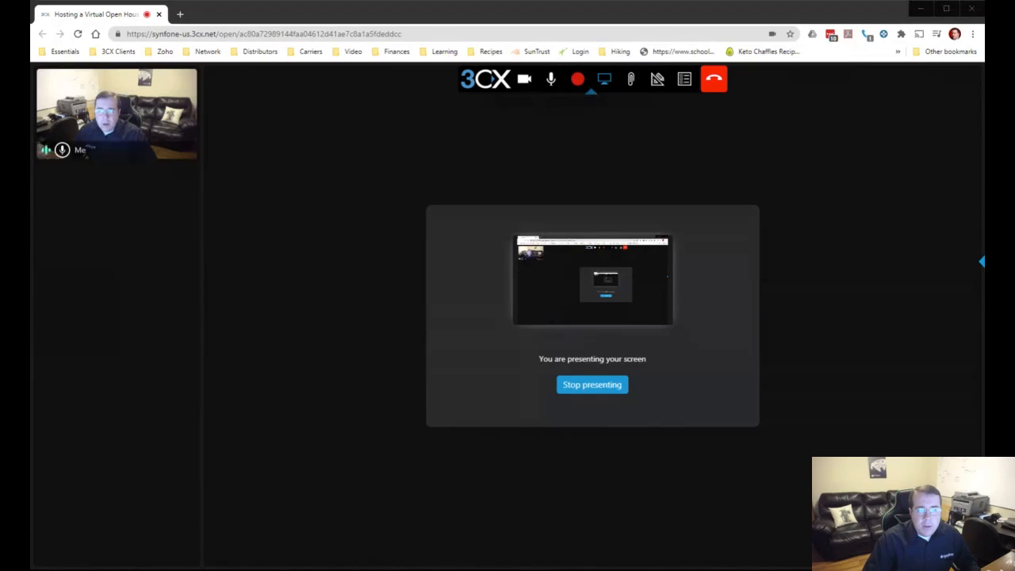
click(520, 23)
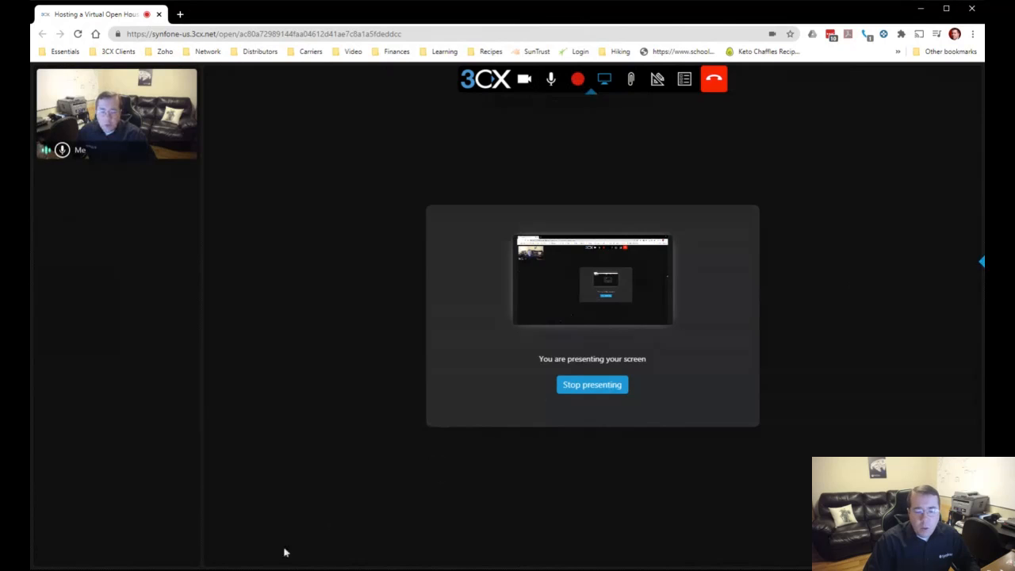
click(306, 566)
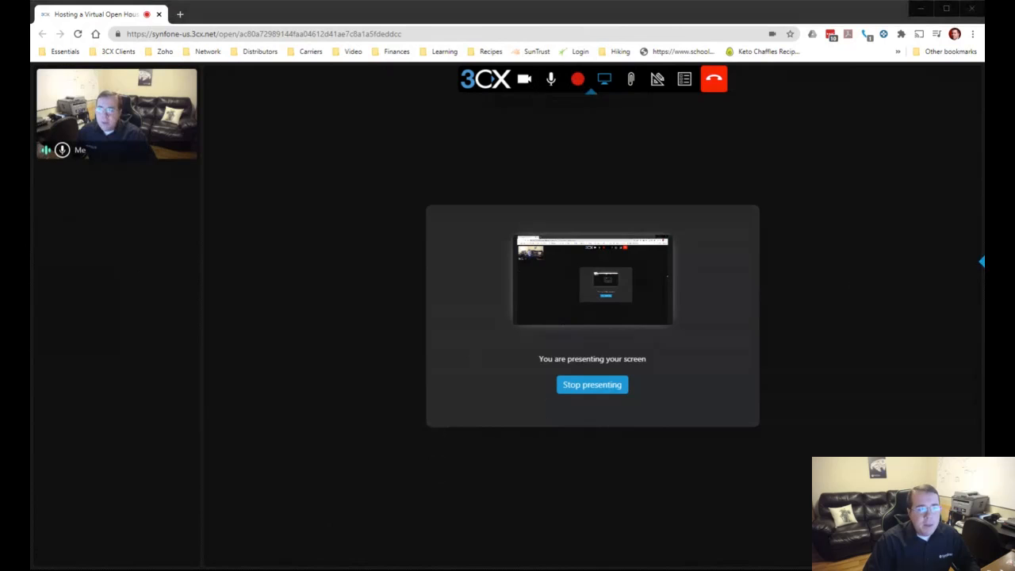
click(982, 266)
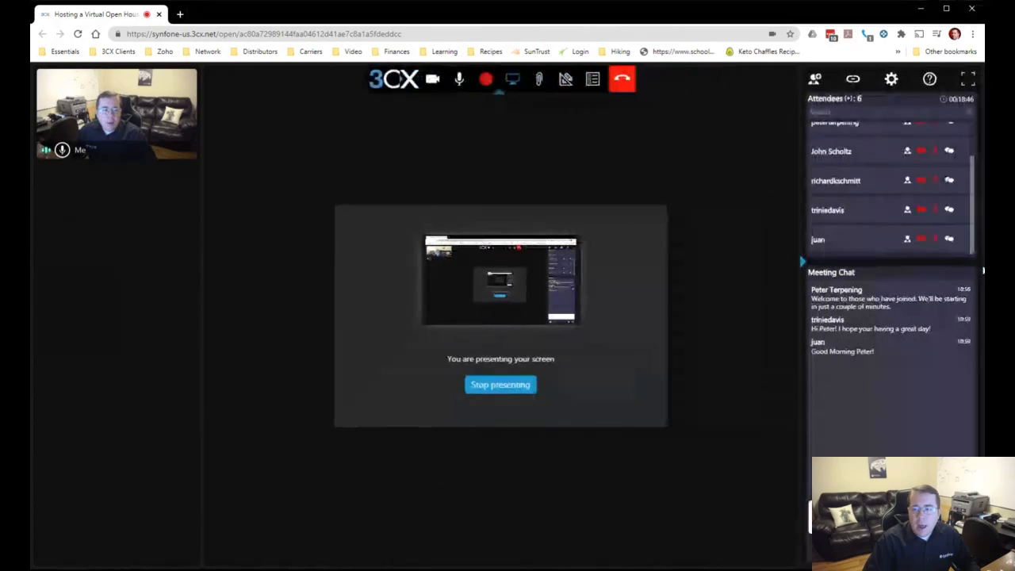
Turn off the presenter's camera and mute the presenter's microphone in the web meeting
scroll(926, 229, up, 1)
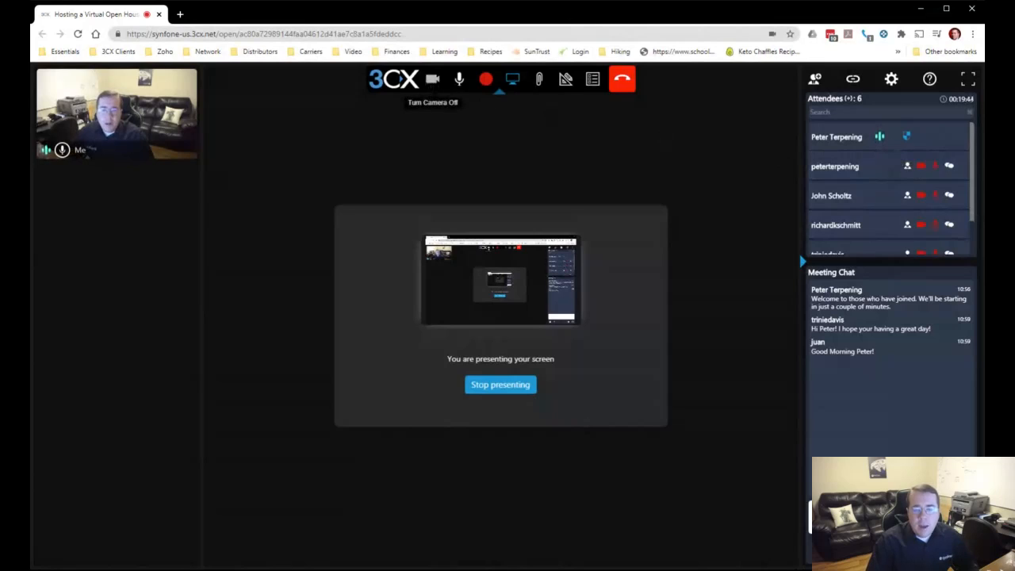
click(432, 80)
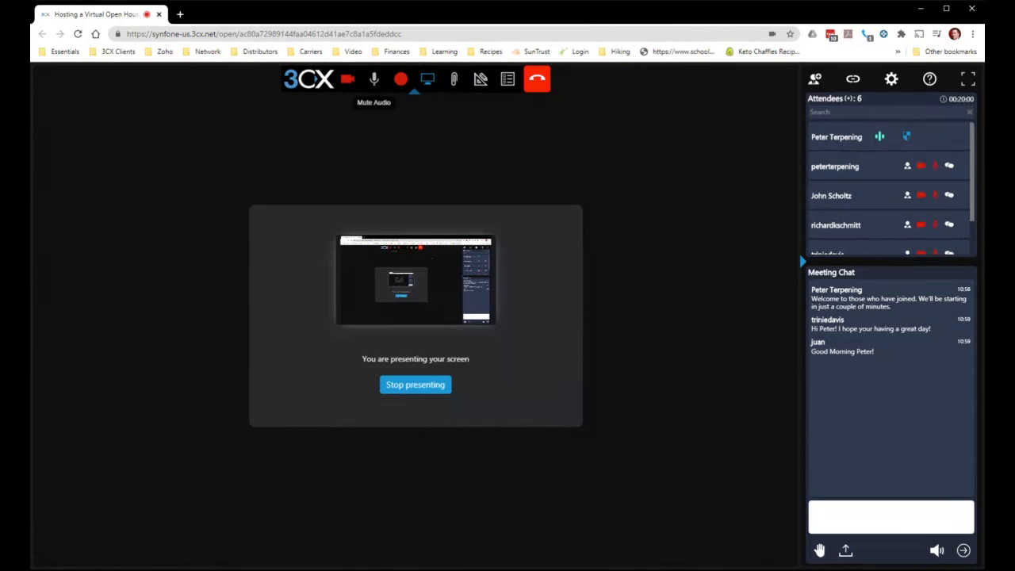
click(373, 78)
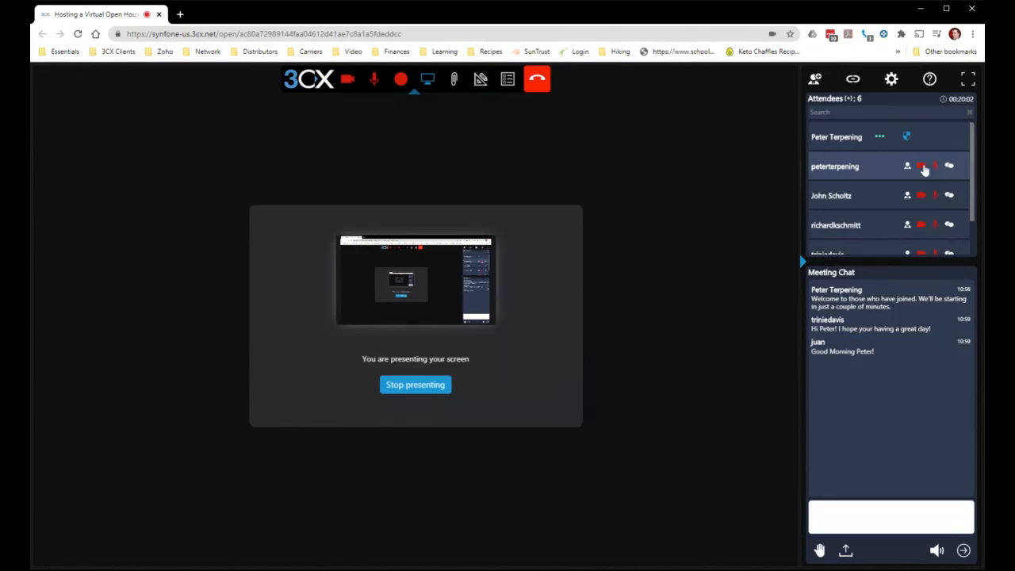
Unmute the audio of the attendee listed directly below the presenter
click(934, 167)
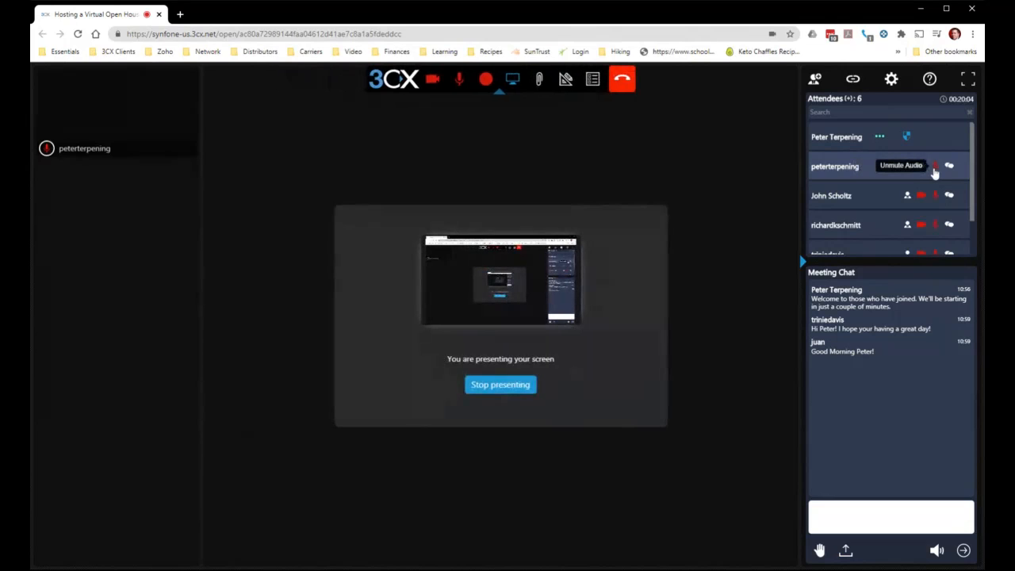